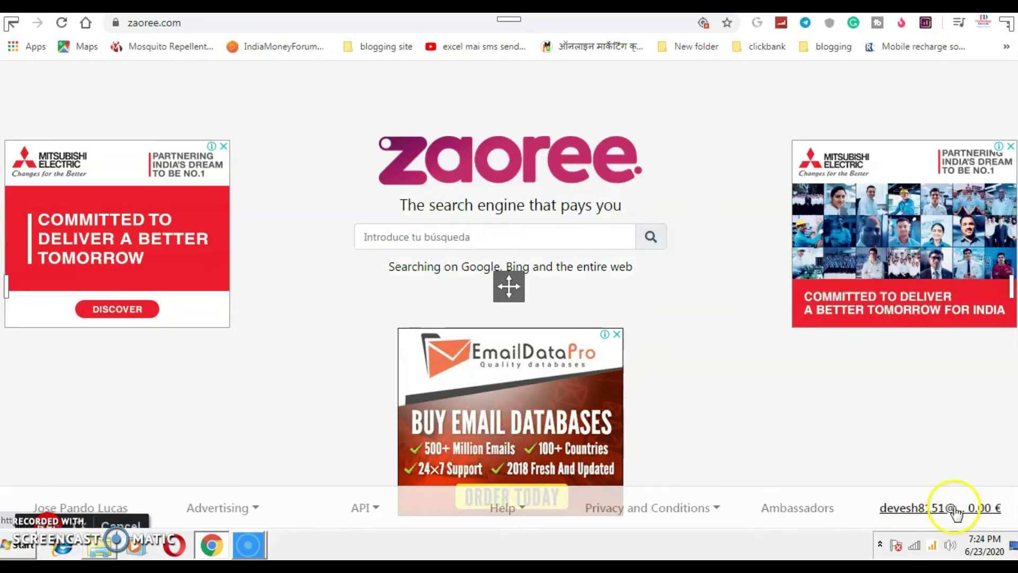
# Open the user panel from the home page and review the Actions done table's columns.
pyautogui.click(954, 508)
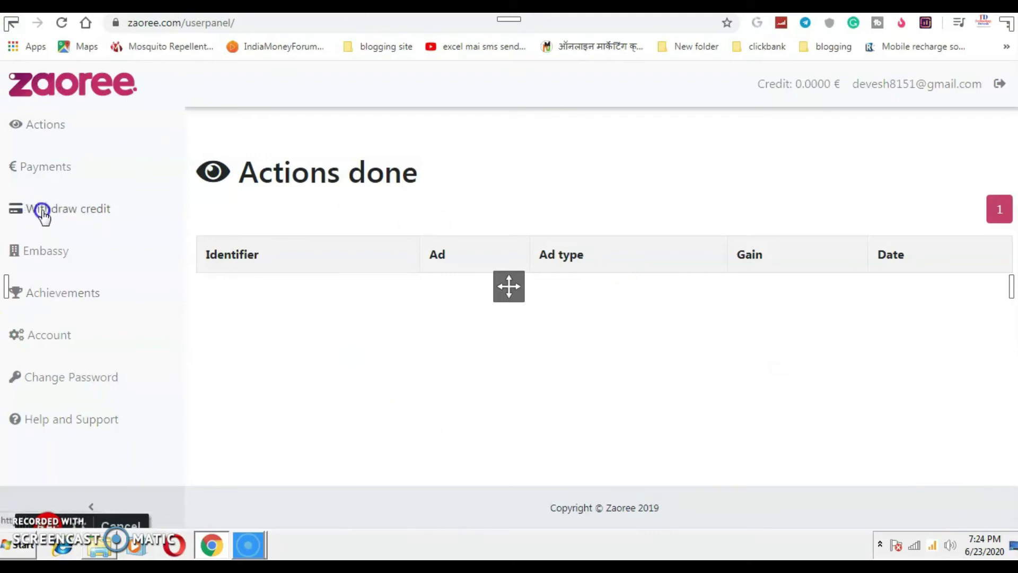
pyautogui.click(405, 183)
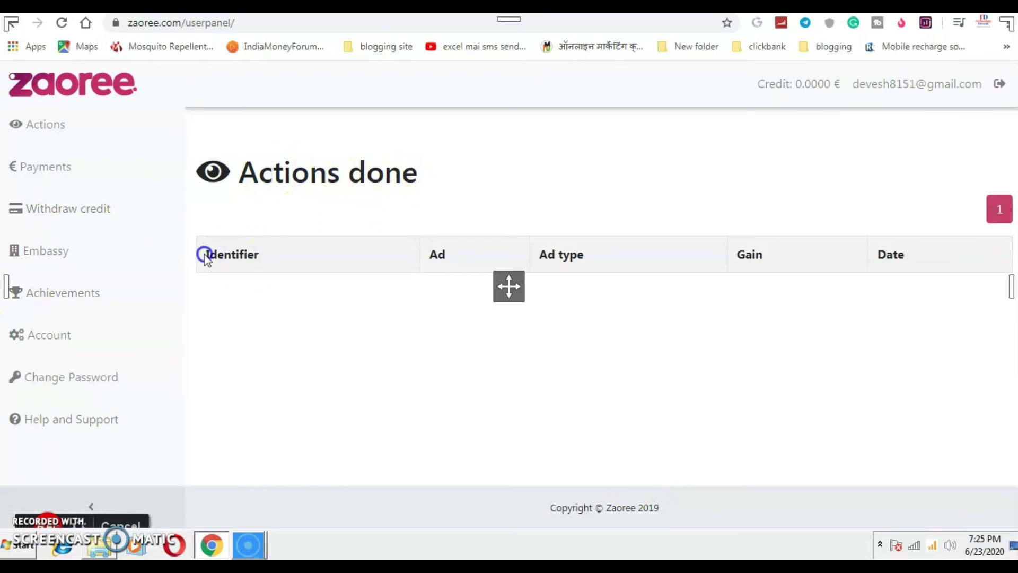
pyautogui.click(216, 274)
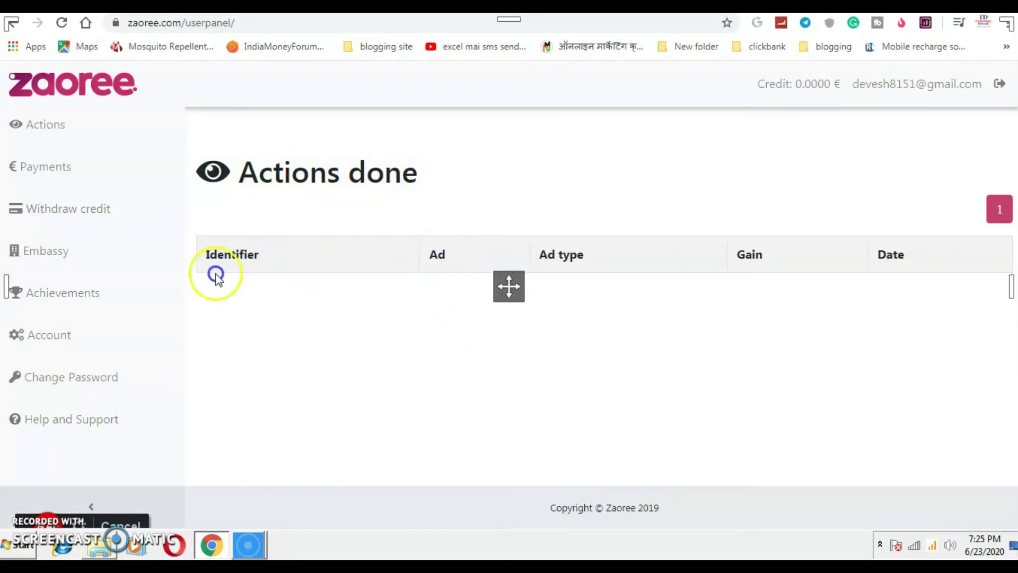
pyautogui.click(645, 325)
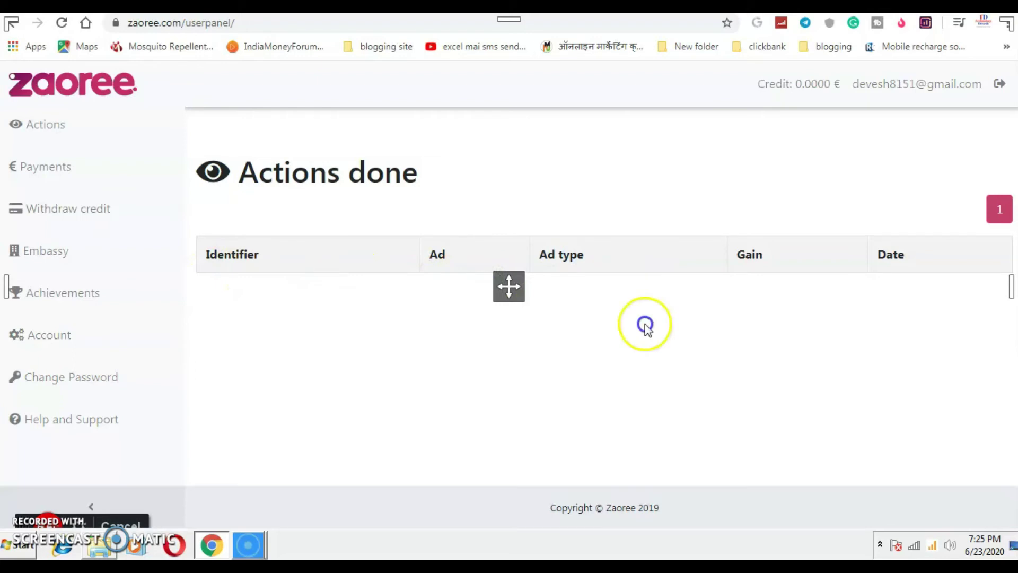
# Open the account page and look through its user account, user profile, fiscal domicile and fiscal data sections.
pyautogui.click(29, 172)
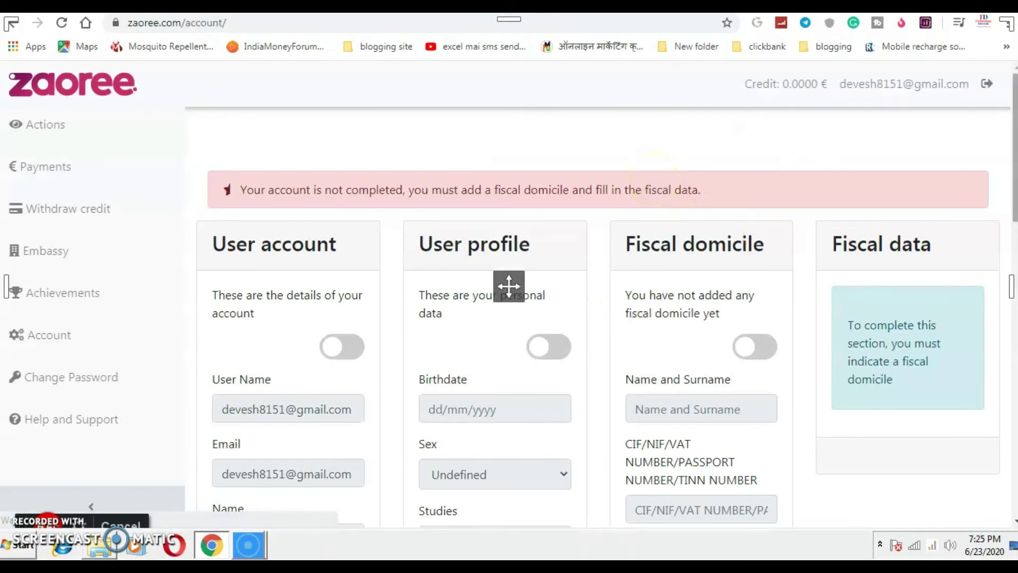
pyautogui.moveTo(1012, 173); pyautogui.dragTo(979, 303)
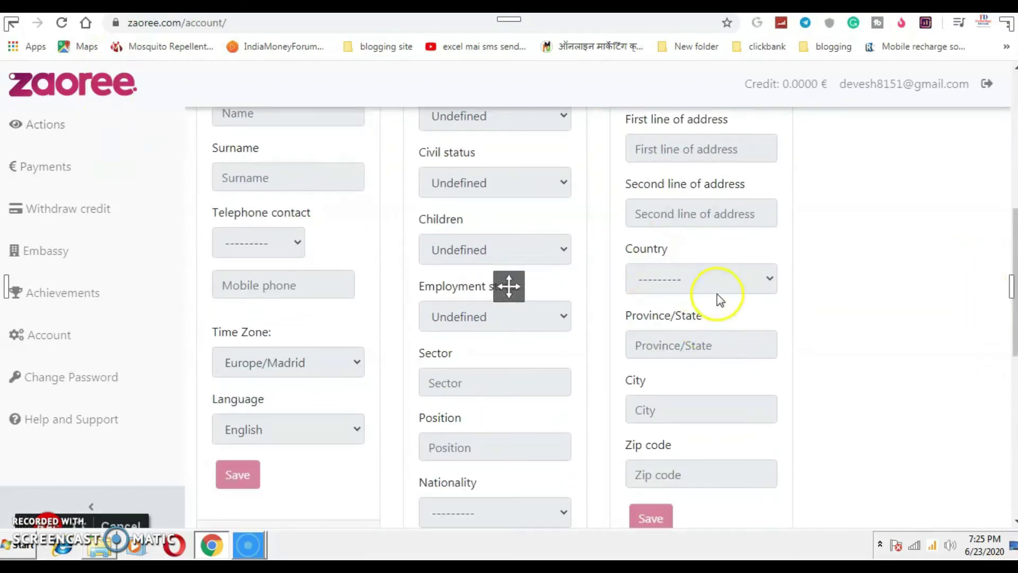
pyautogui.moveTo(1008, 343); pyautogui.dragTo(1002, 242)
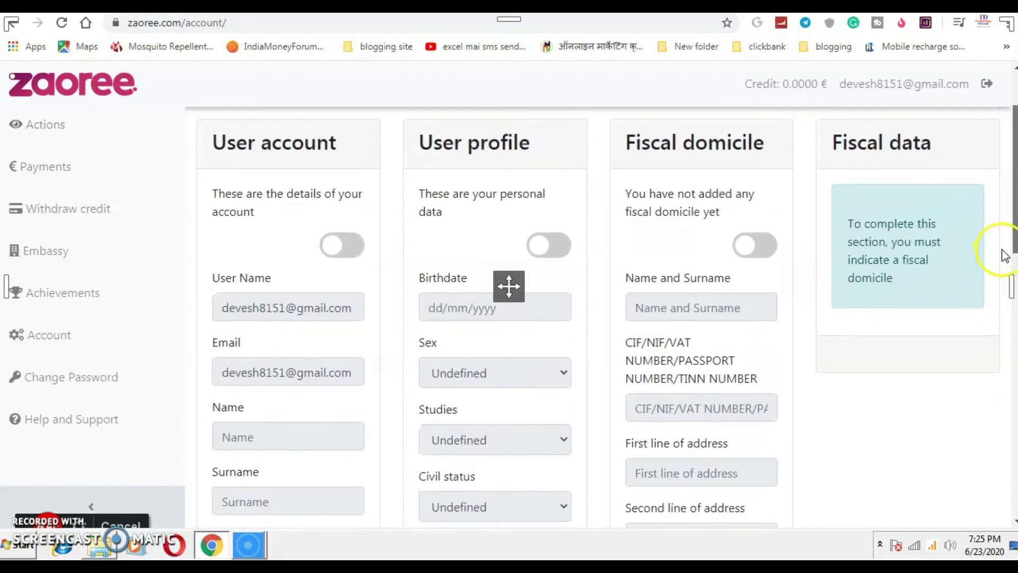
# Enable editing of the User account section and review its name, telephone, time zone and language fields.
pyautogui.scroll(-1, 1004, 255)
pyautogui.click(361, 185)
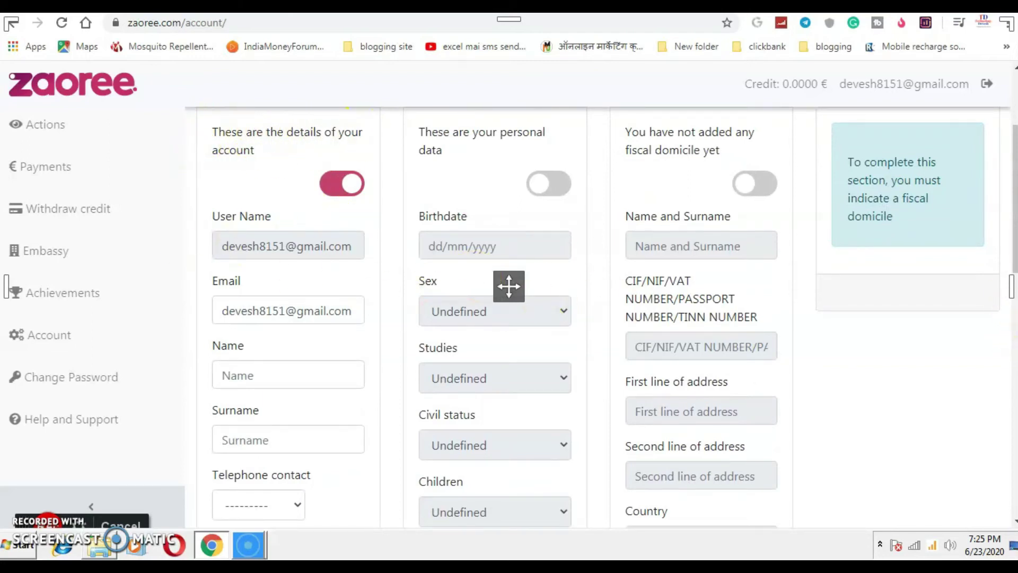
pyautogui.moveTo(1010, 247); pyautogui.dragTo(1004, 290)
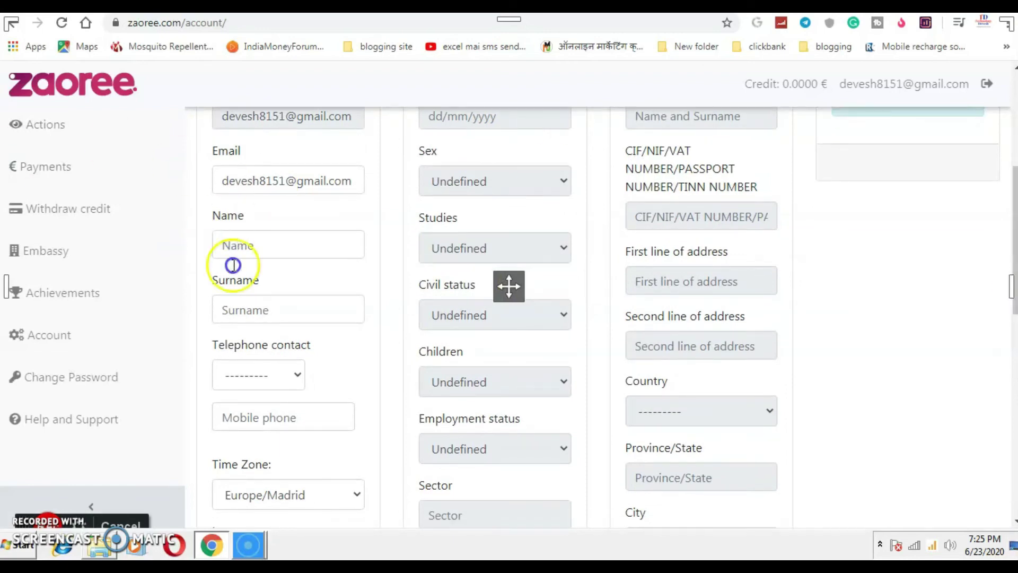
pyautogui.moveTo(1011, 300); pyautogui.dragTo(1009, 367)
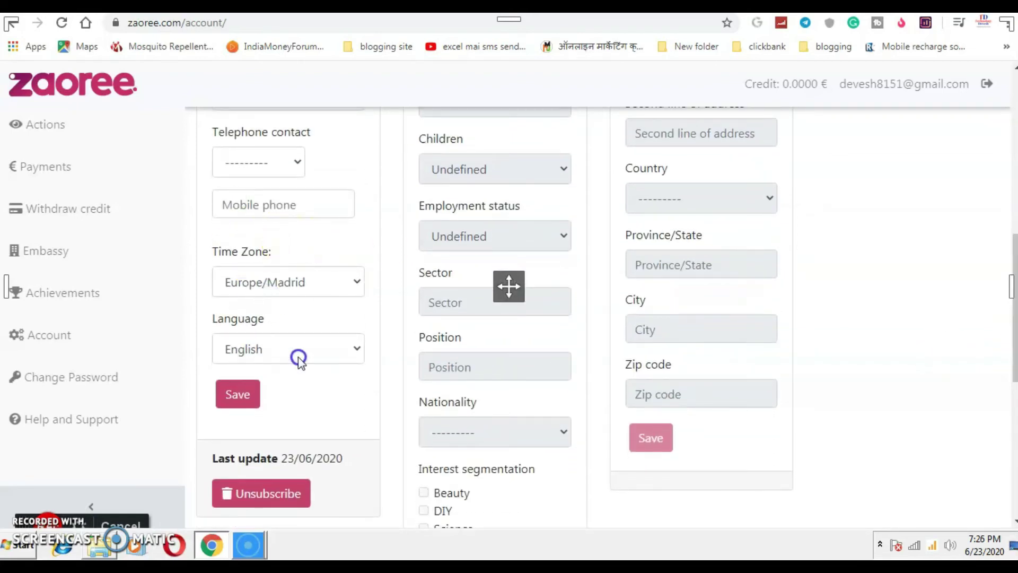
pyautogui.click(236, 393)
pyautogui.moveTo(1011, 343); pyautogui.dragTo(1005, 197)
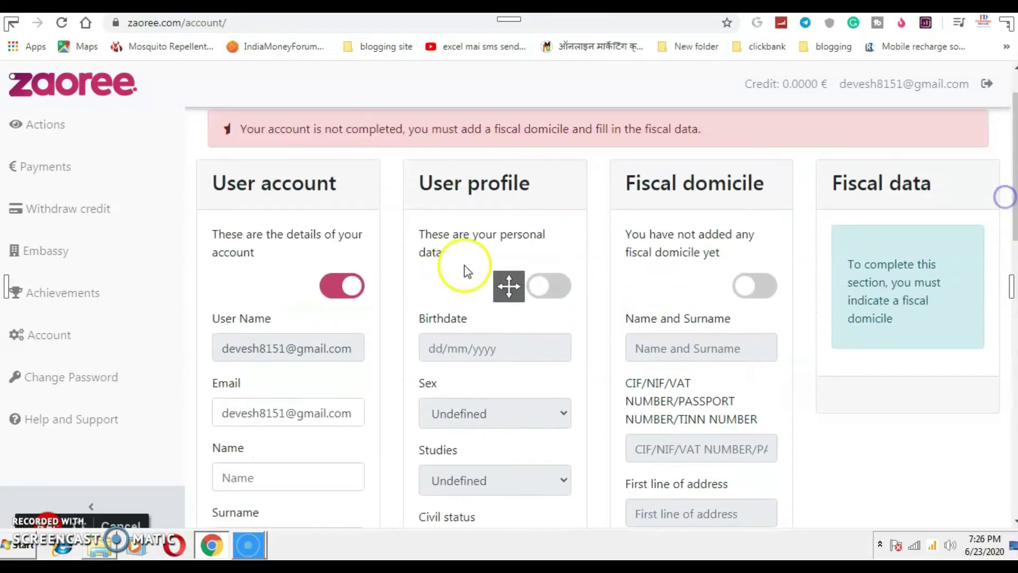
# Enable editing of the User profile section and inspect the civil status, children and employment status options.
pyautogui.click(564, 286)
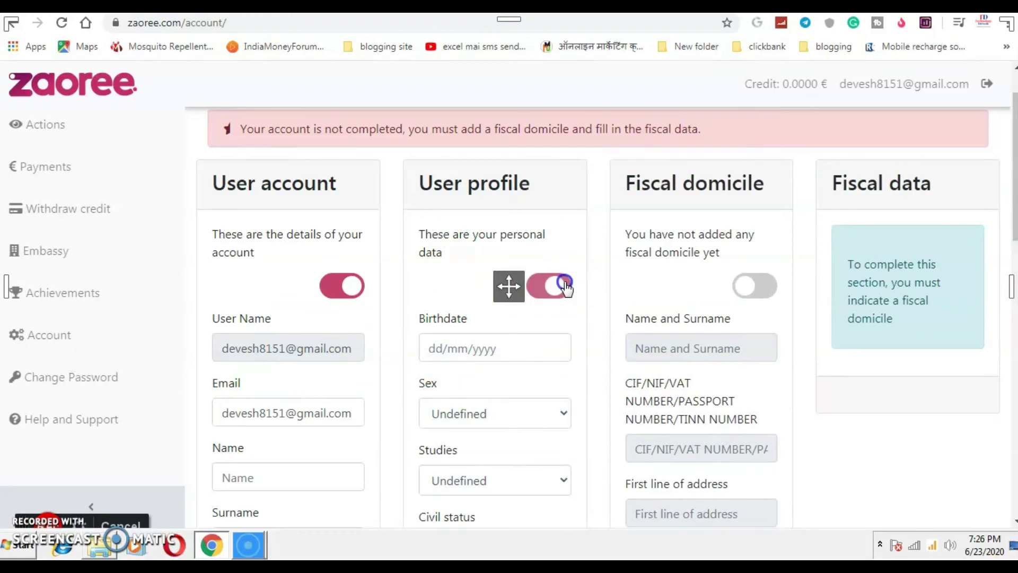
pyautogui.moveTo(1012, 226); pyautogui.dragTo(1011, 287)
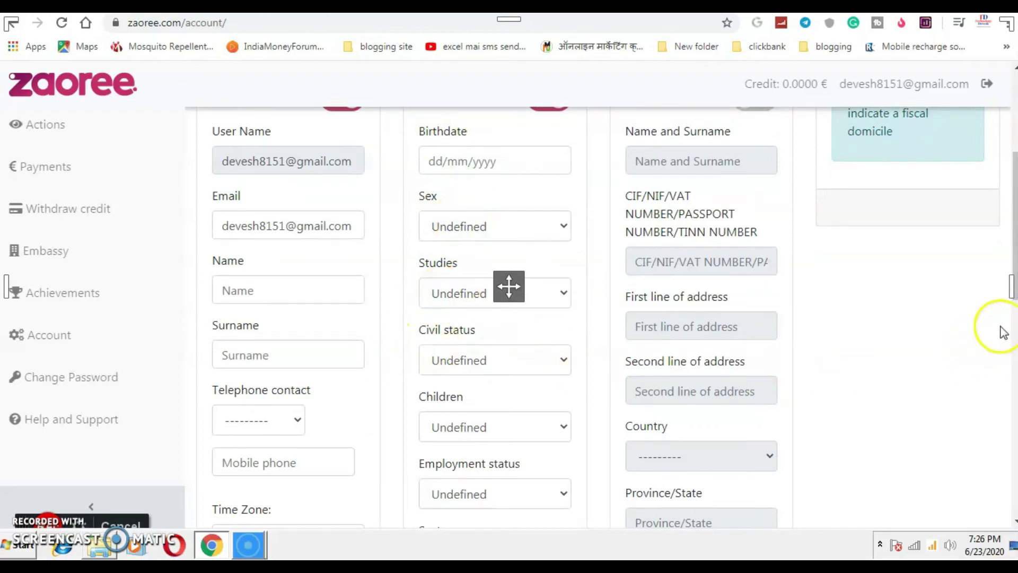
pyautogui.click(543, 361)
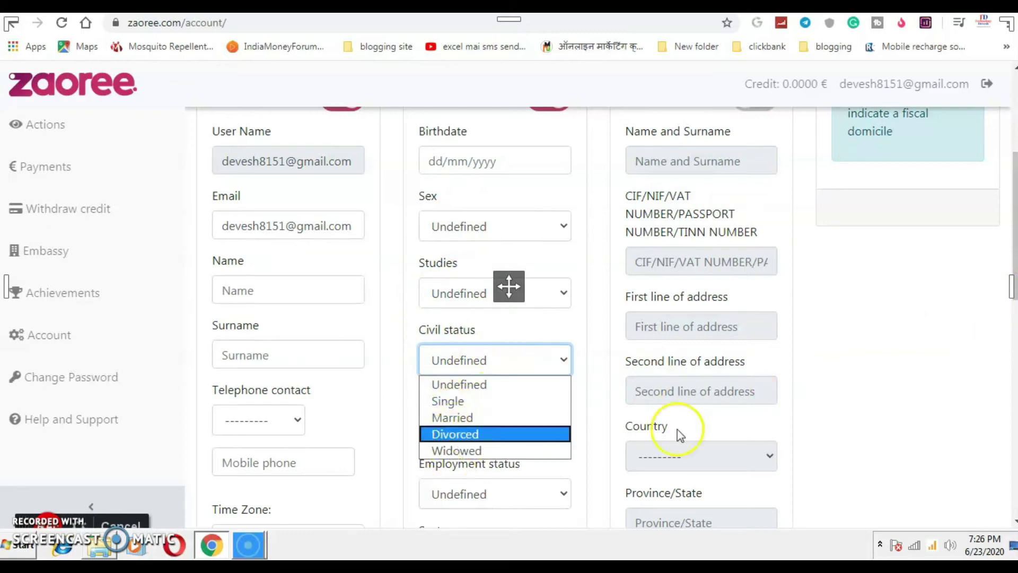
pyautogui.click(845, 391)
pyautogui.click(483, 427)
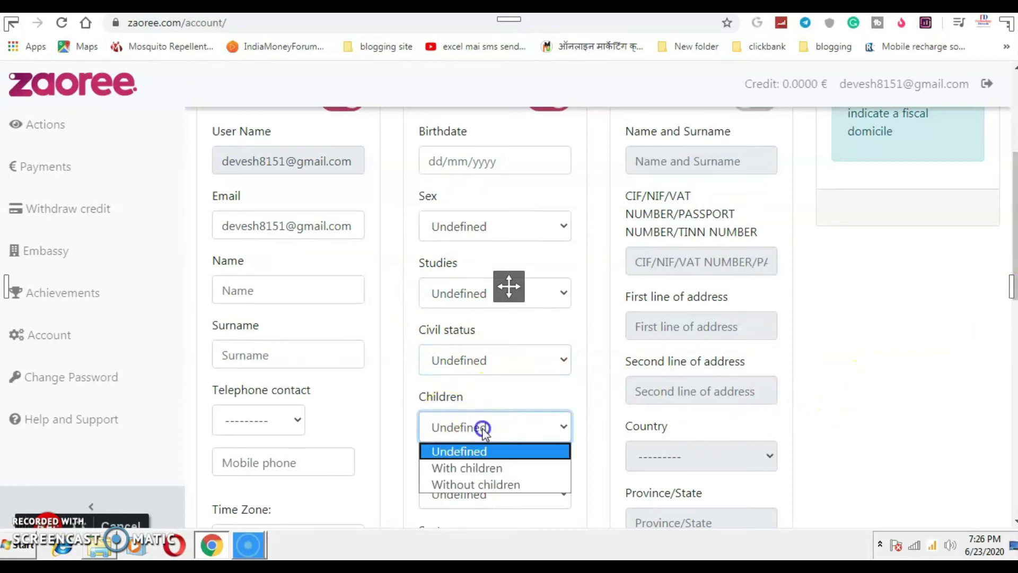
pyautogui.click(829, 445)
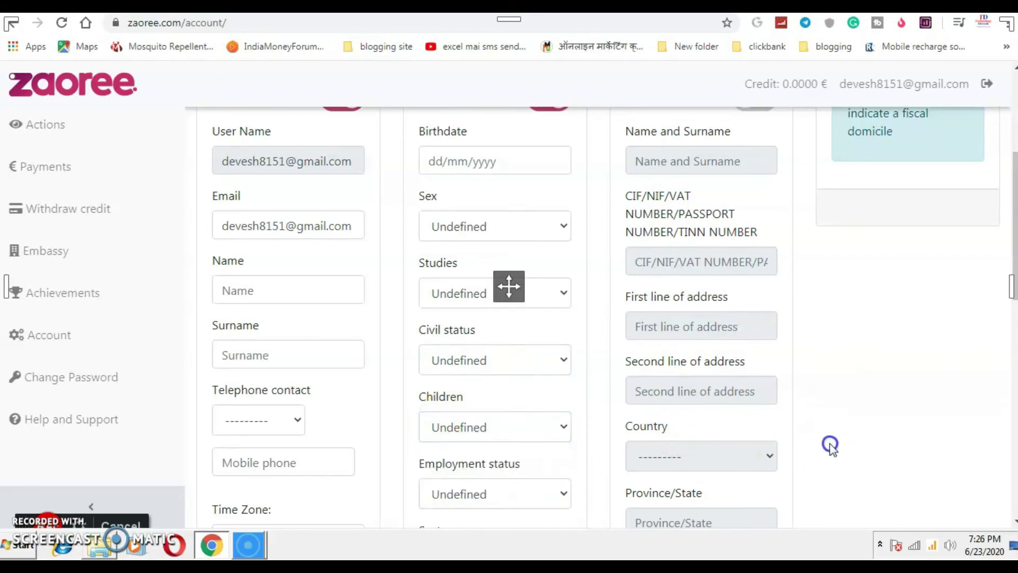
pyautogui.click(505, 493)
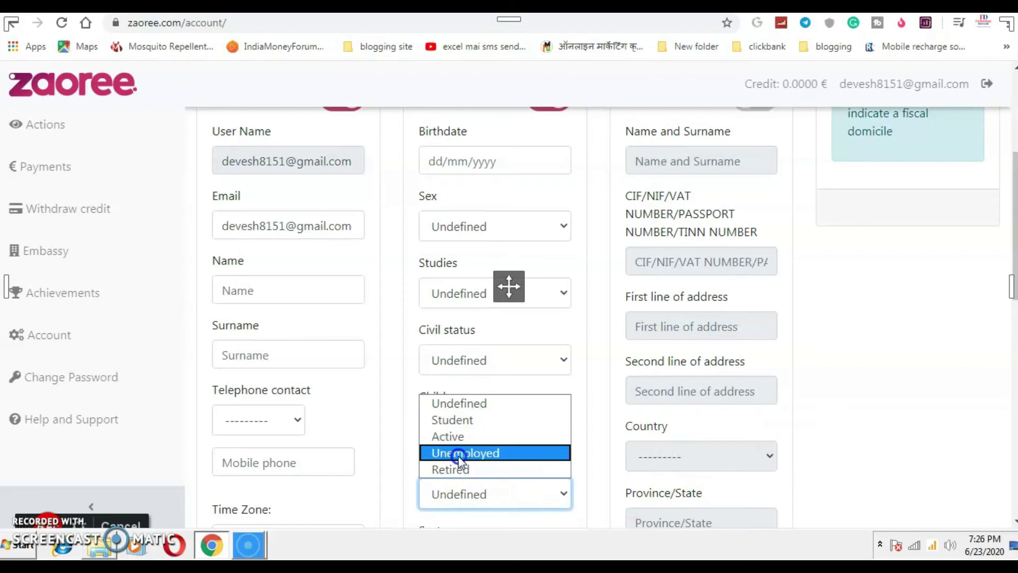
pyautogui.click(900, 451)
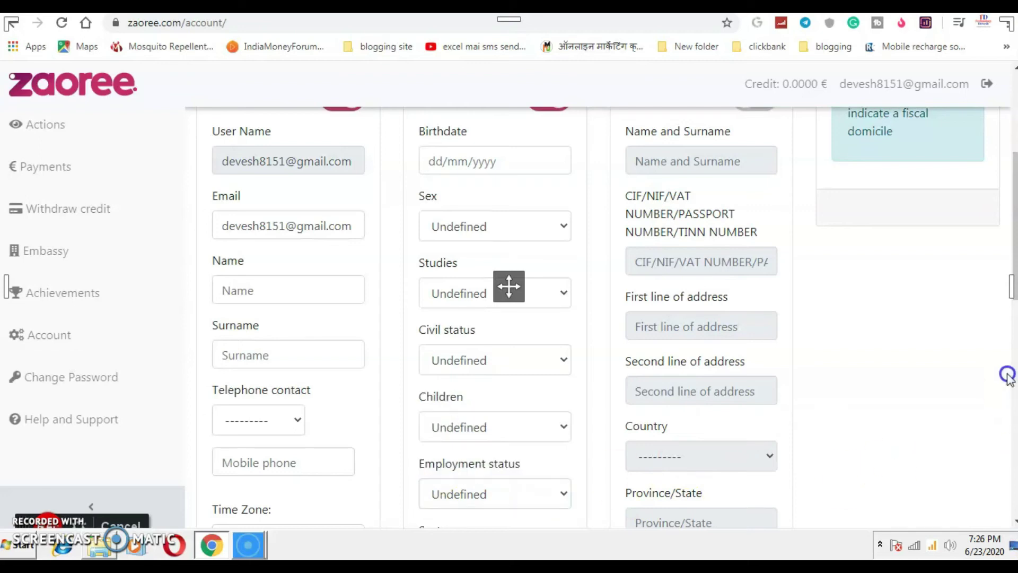
# Review the Fiscal domicile fields, from name and tax number through the address lines to the zip code.
pyautogui.moveTo(1010, 286); pyautogui.dragTo(1010, 245)
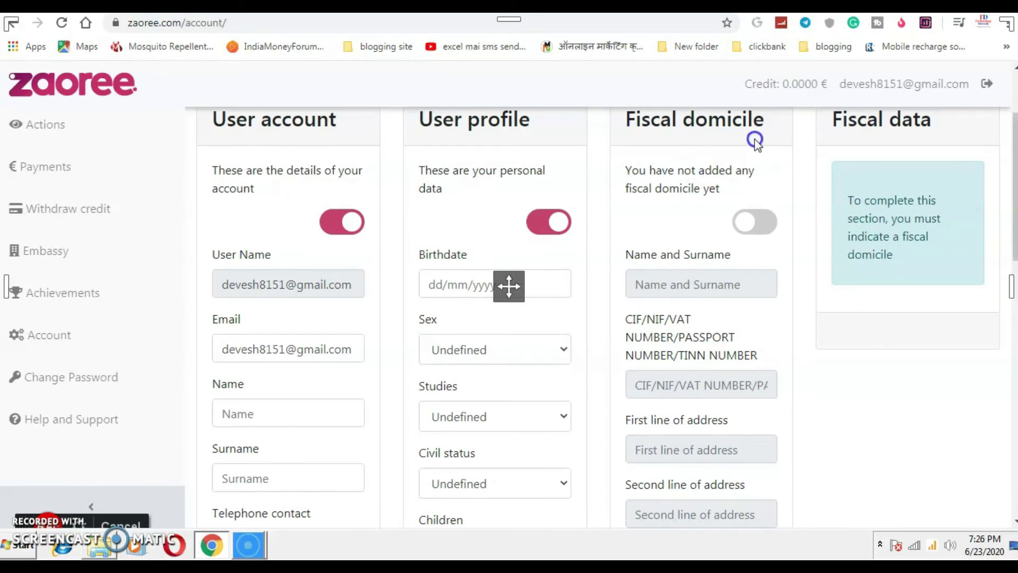
pyautogui.click(692, 296)
pyautogui.click(663, 380)
pyautogui.moveTo(1012, 271); pyautogui.dragTo(993, 286)
pyautogui.click(658, 230)
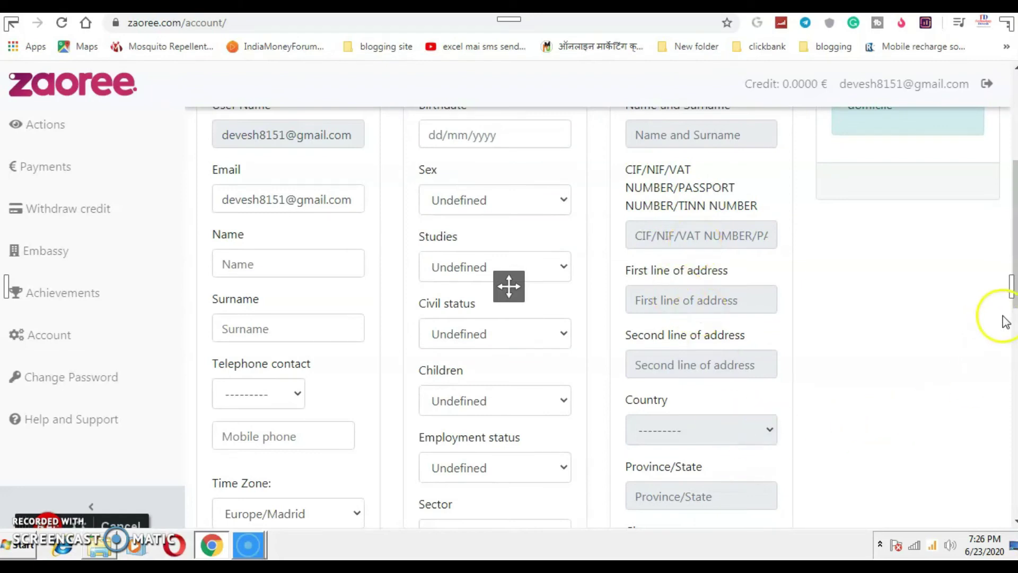
pyautogui.moveTo(1009, 300); pyautogui.dragTo(1013, 406)
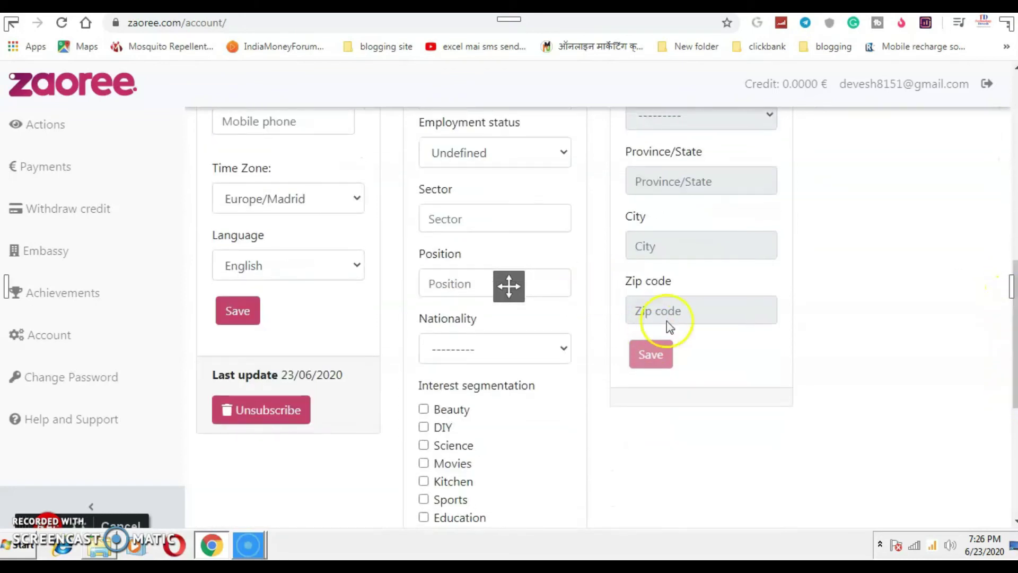
# Examine the interest segmentation choices at the end of the User profile section.
pyautogui.moveTo(1007, 325); pyautogui.dragTo(1010, 400)
pyautogui.scroll(-1, 606, 316)
pyautogui.scroll(1, 606, 316)
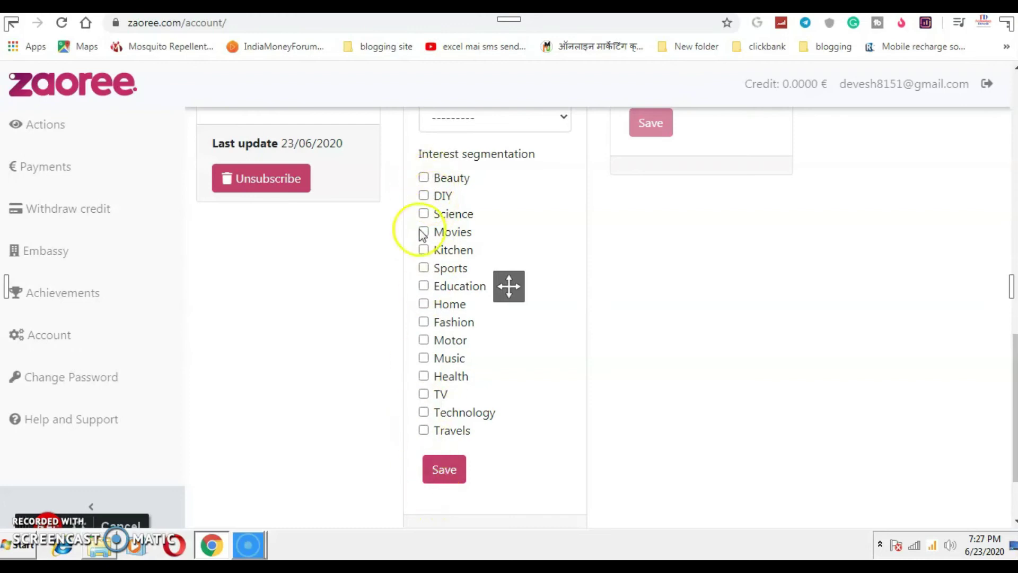
pyautogui.click(445, 469)
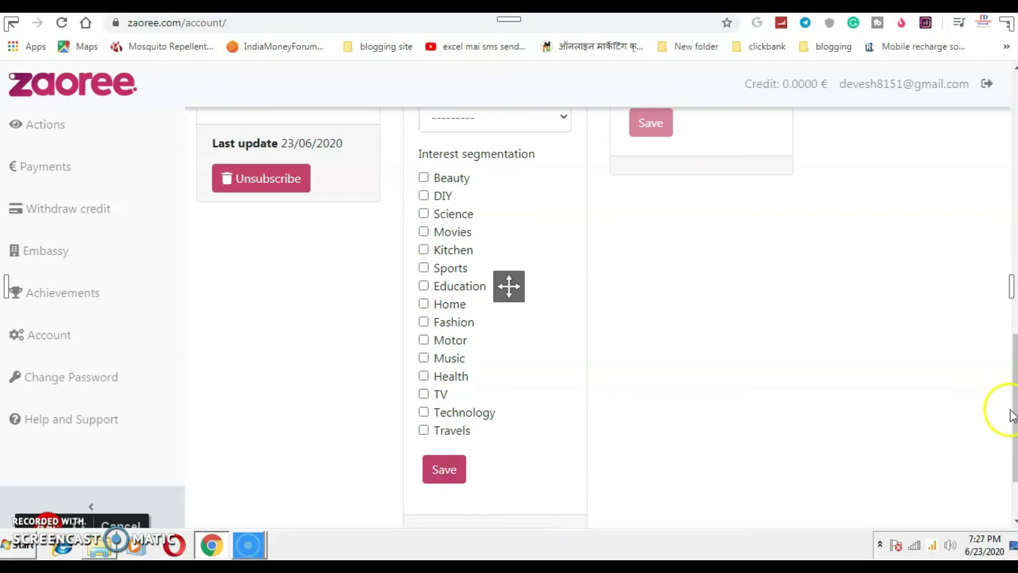
pyautogui.scroll(-2, 1002, 471)
pyautogui.moveTo(1014, 480); pyautogui.dragTo(1000, 365)
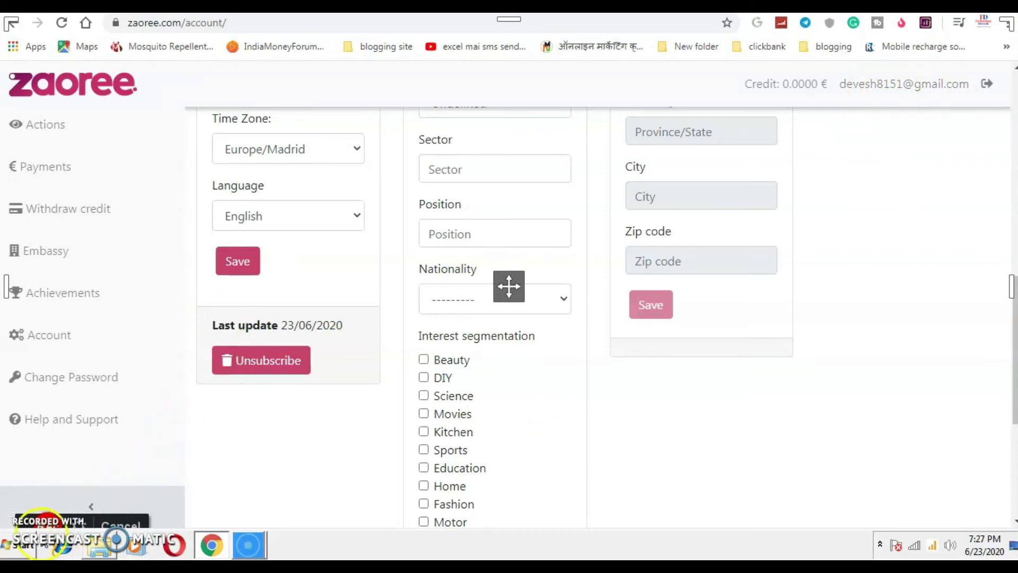
# Return to the user panel's Actions done page.
pyautogui.click(899, 83)
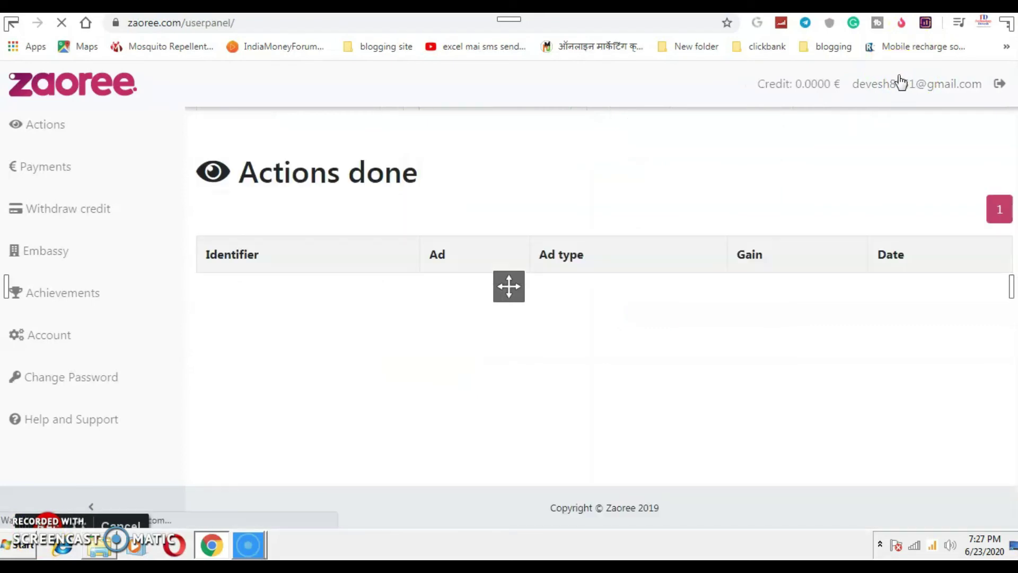
pyautogui.click(978, 117)
pyautogui.click(1016, 157)
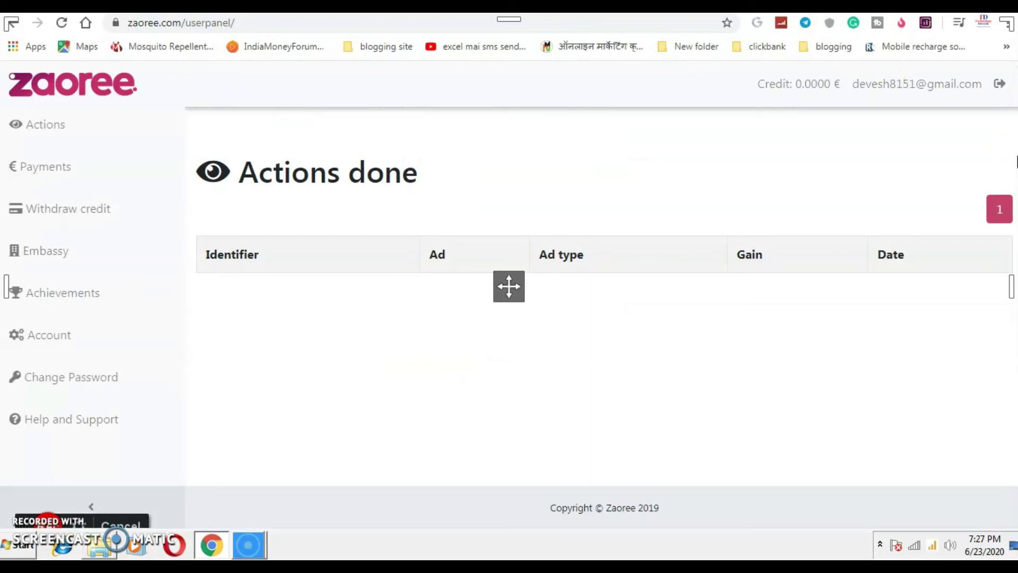